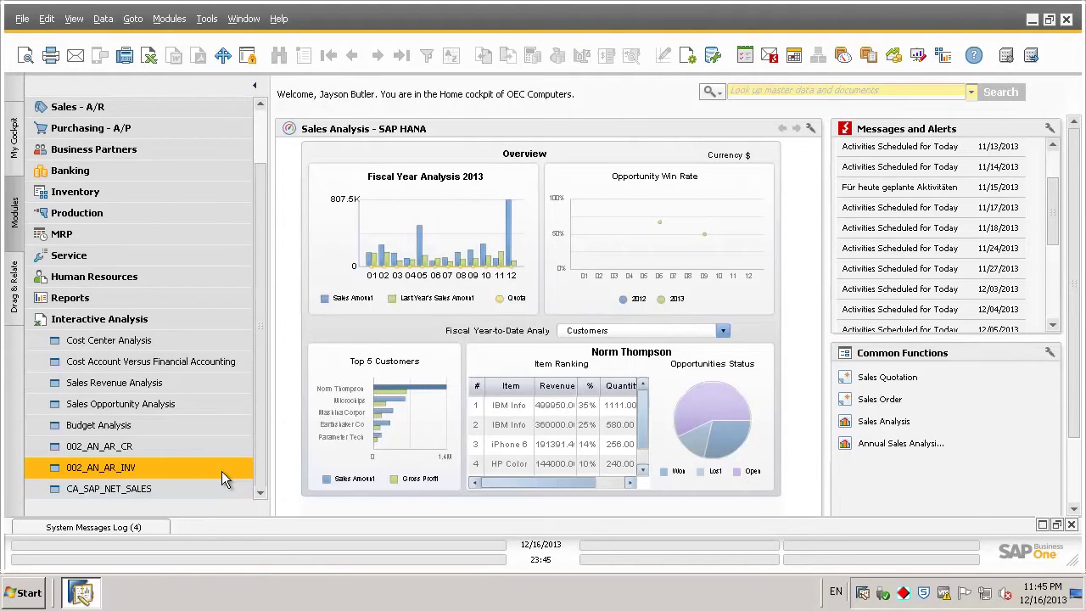
Open the Sales Revenue Analysis interactive analysis and switch to its Excel workbook.
left_click(174, 383)
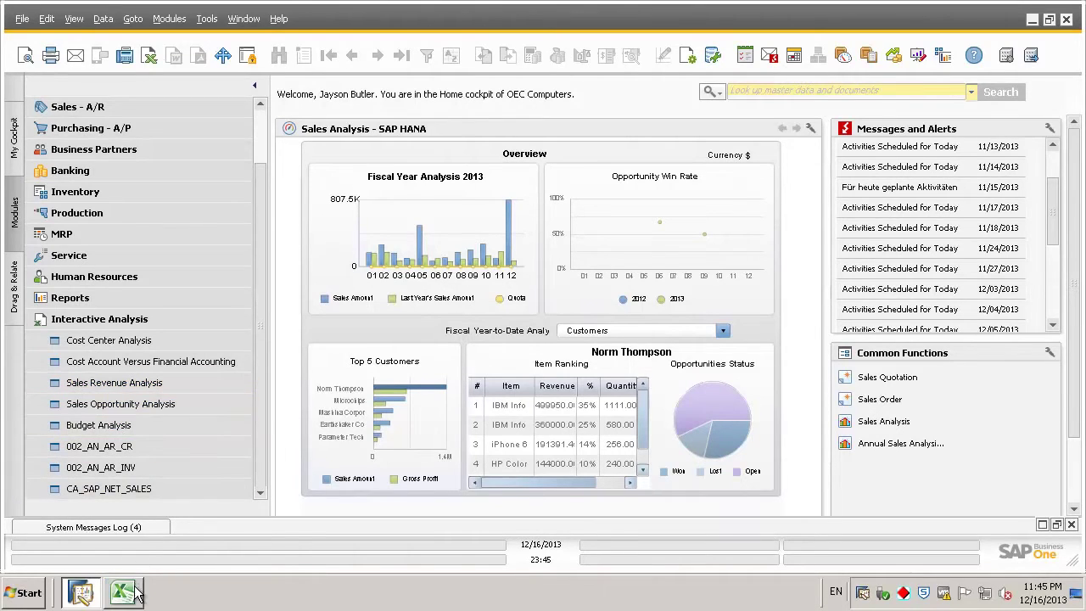
mouse_move(131, 598)
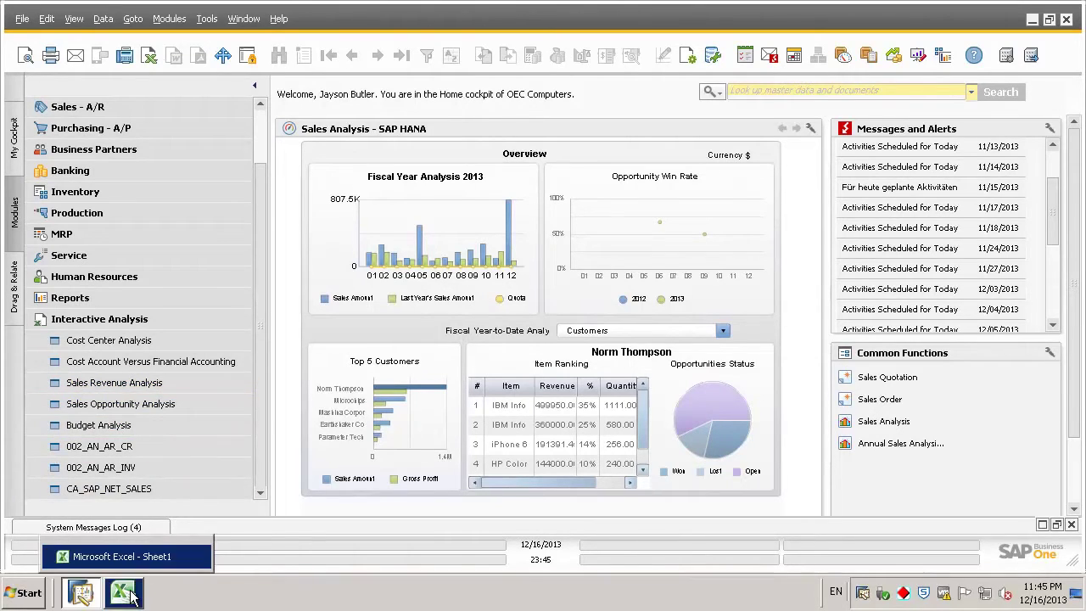
left_click(131, 598)
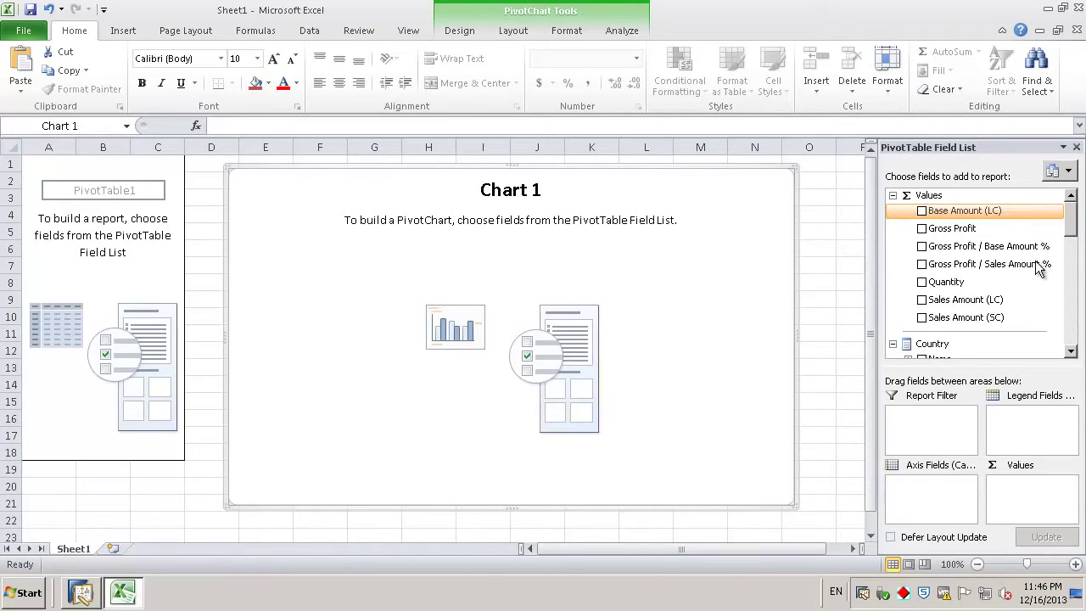
Build the pivot chart with Sales Amount (SC) as the value and Posting Date Year as the axis field.
left_click(923, 318)
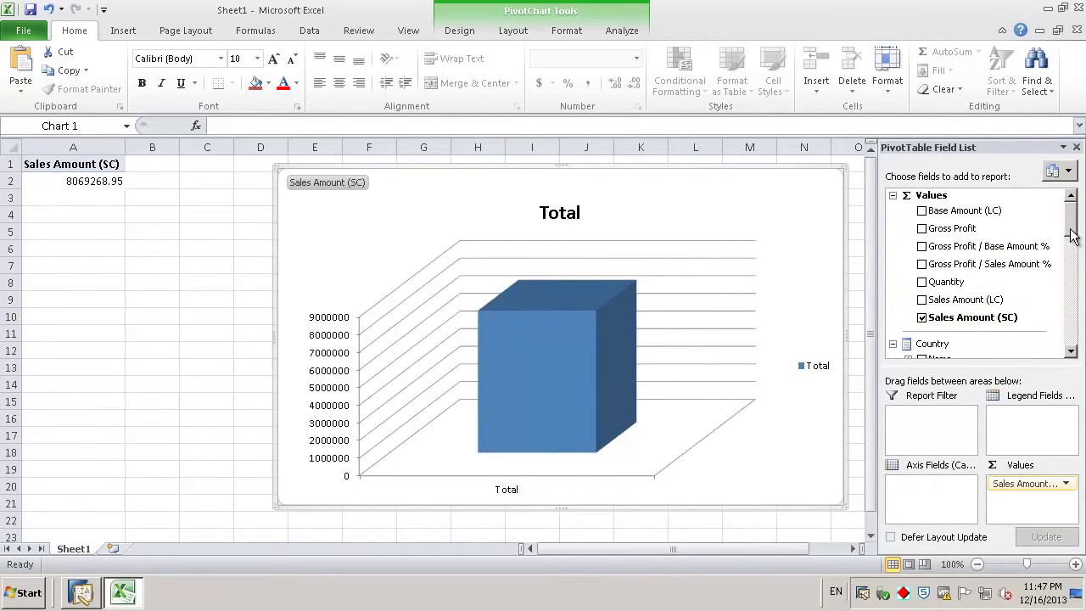
left_click_drag(1072, 229, 1072, 327)
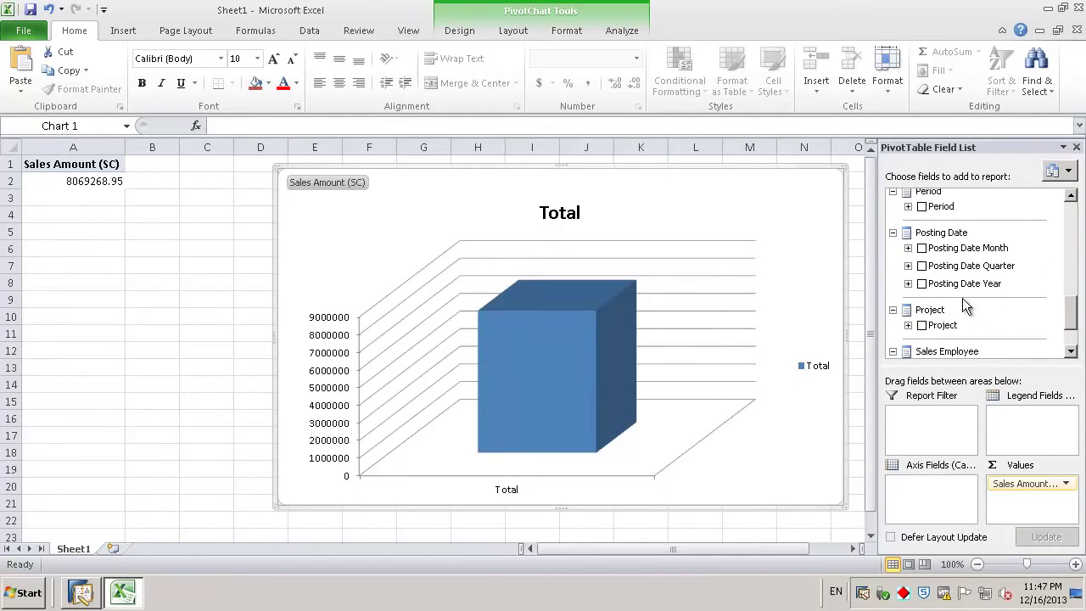
left_click(923, 285)
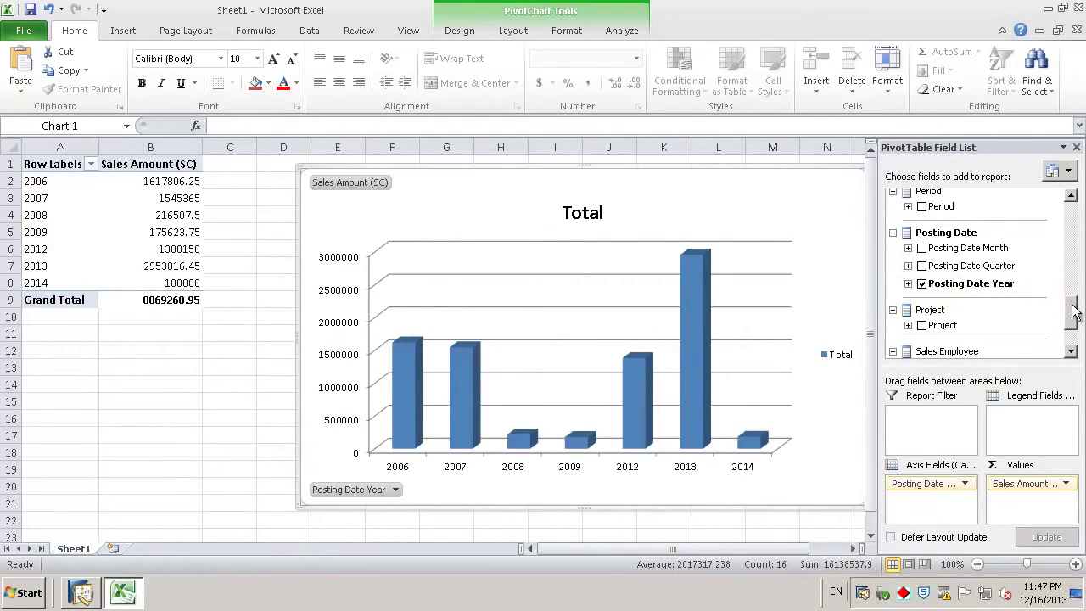
Add the Sales Employee Name field as a report filter and restrict the chart to the last sales employee in the filter list.
scroll(1005, 321, "down", 3)
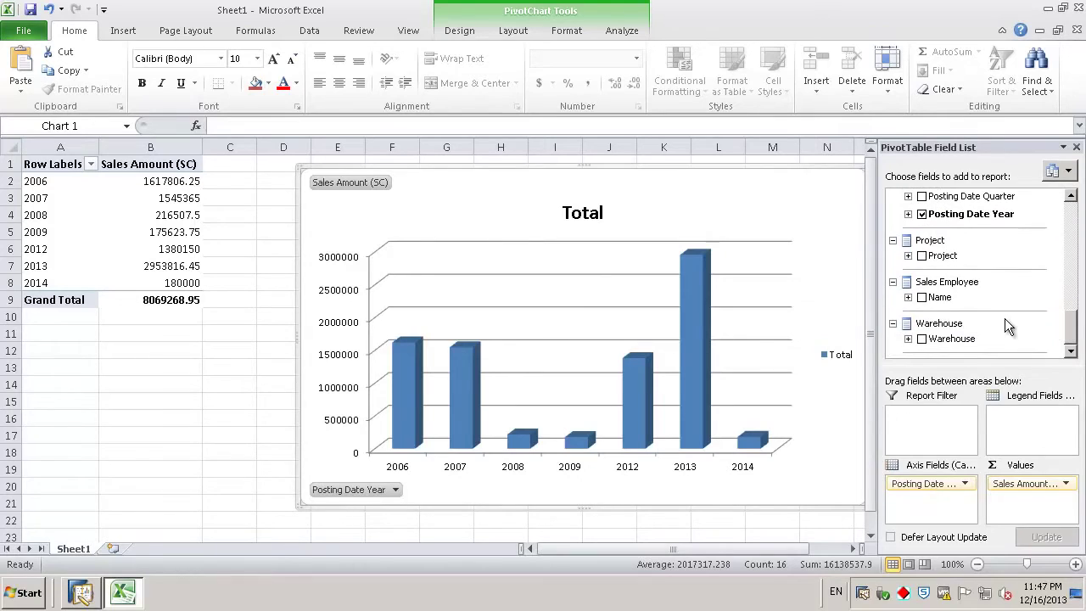
left_click_drag(932, 299, 939, 419)
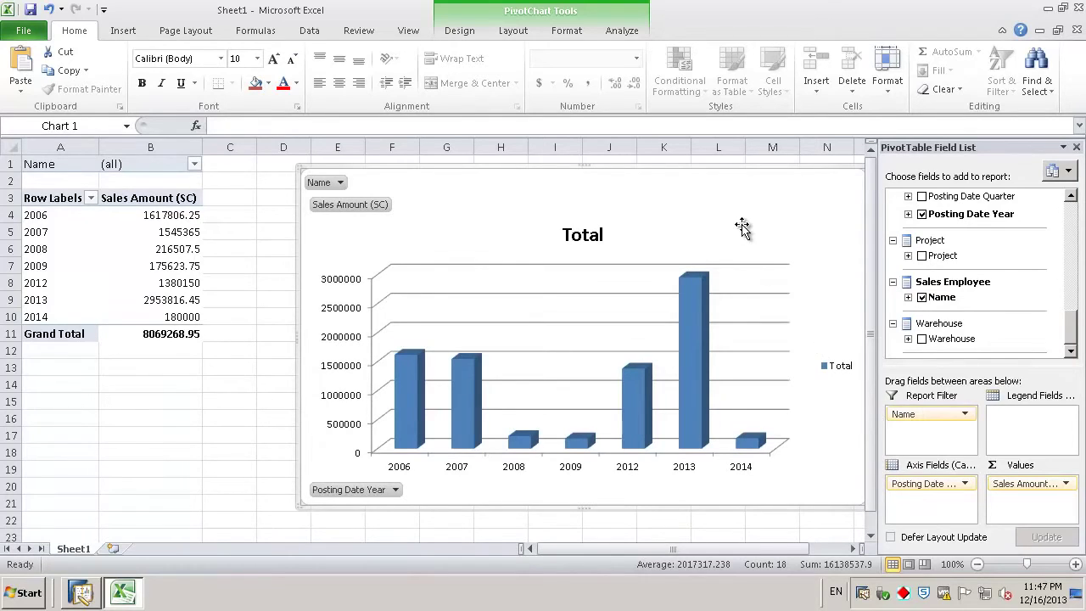
left_click(340, 183)
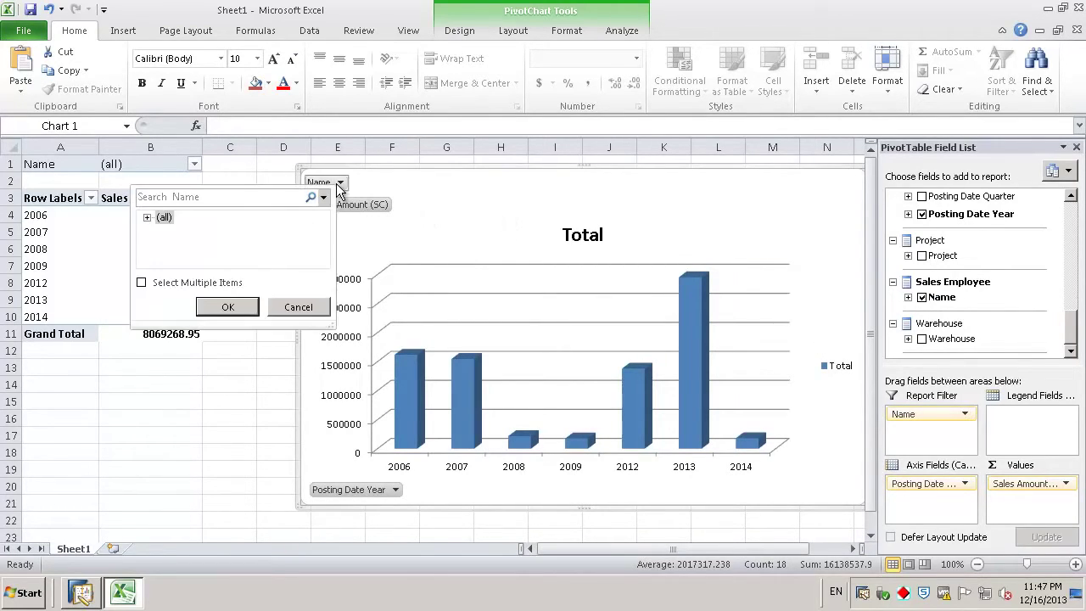
left_click(146, 217)
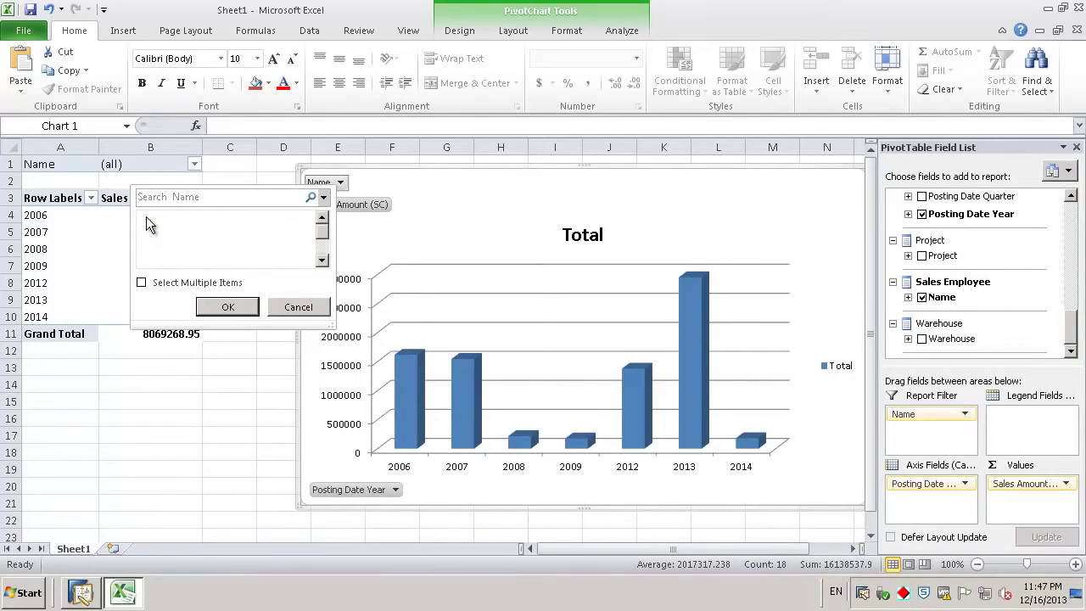
left_click_drag(327, 229, 321, 249)
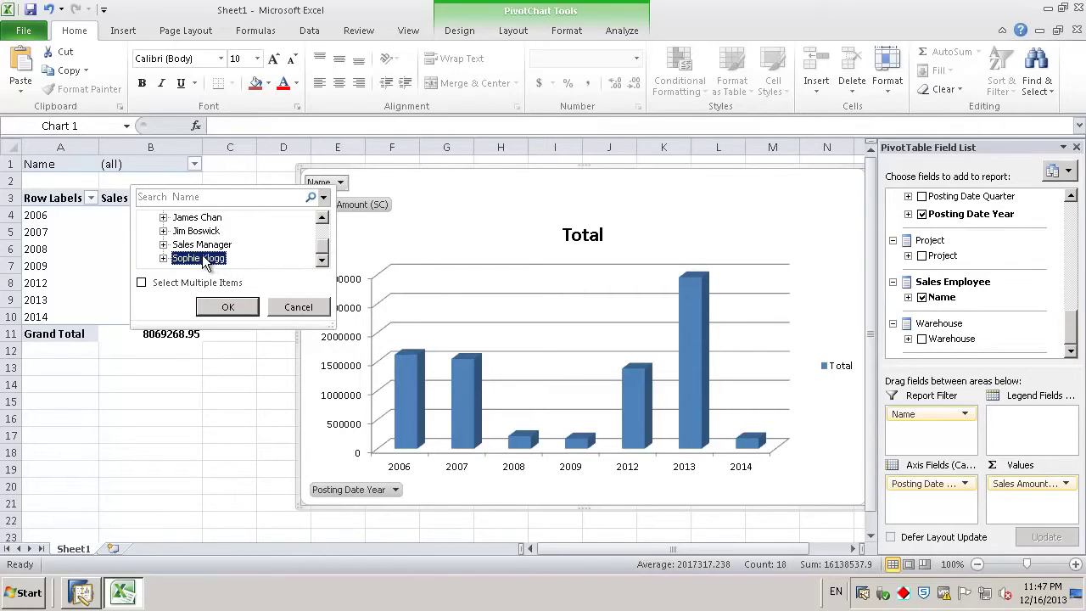
left_click(237, 305)
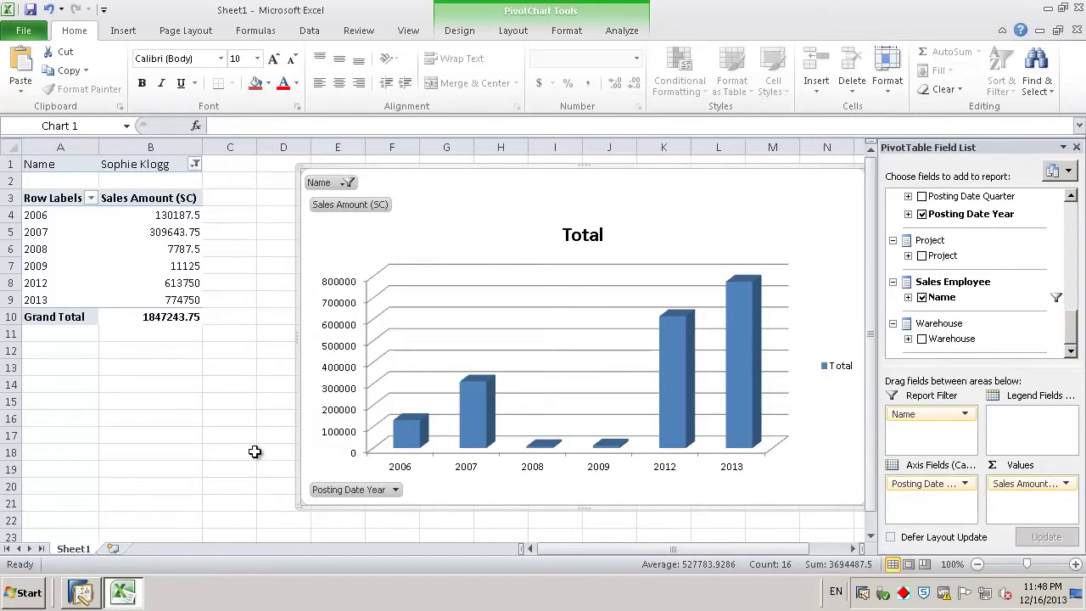
Filter the chart's Posting Date Year to 2012 and 2013 only.
left_click(389, 492)
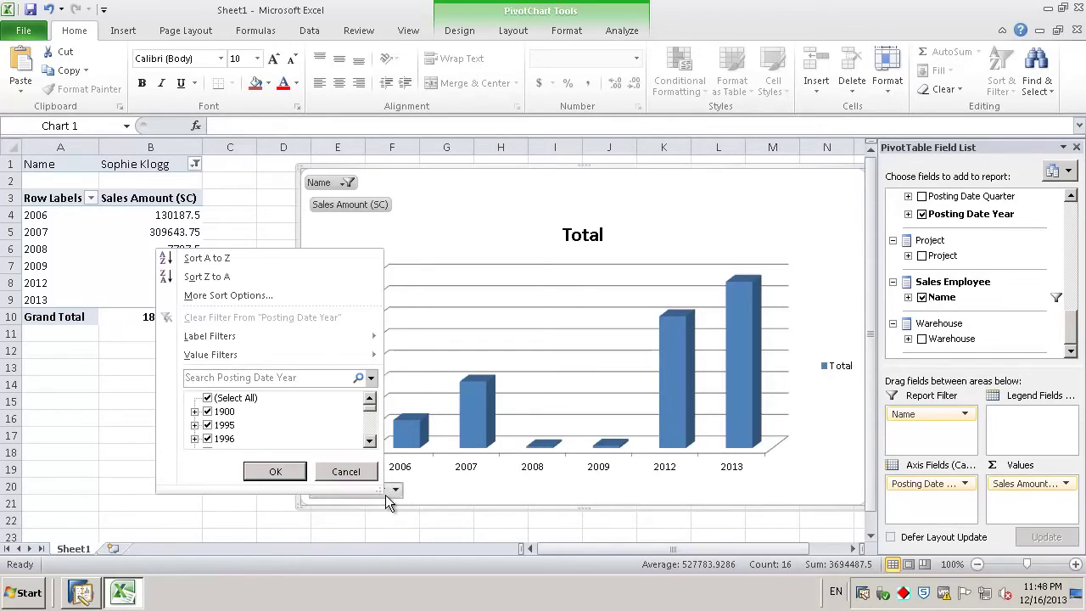
left_click(209, 399)
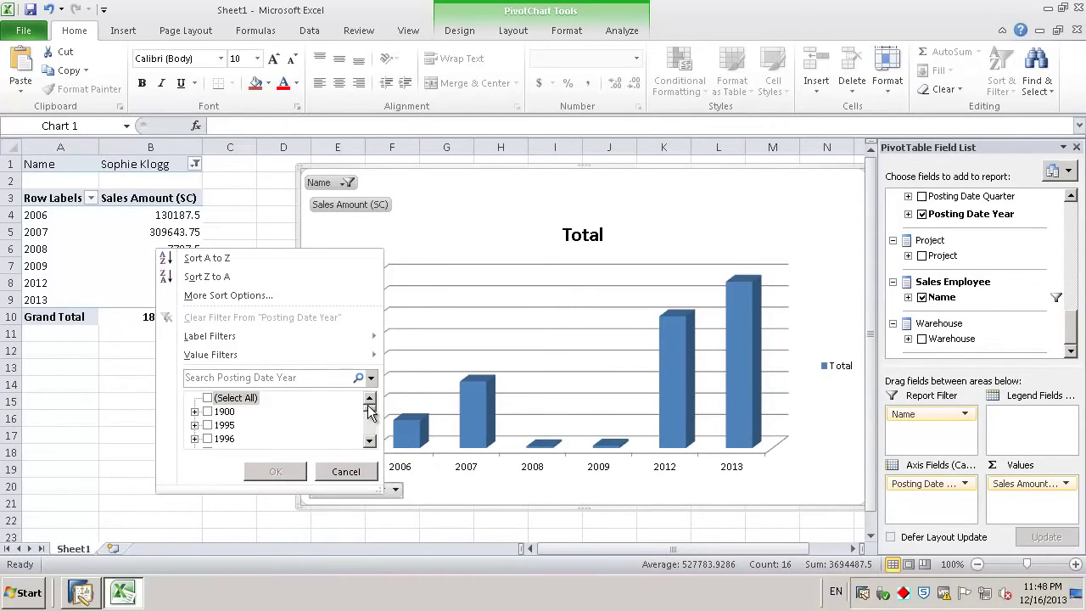
mouse_move(370, 414)
left_mouse_down()
mouse_move(372, 429)
mouse_move(371, 408)
left_mouse_up()
left_click(207, 425)
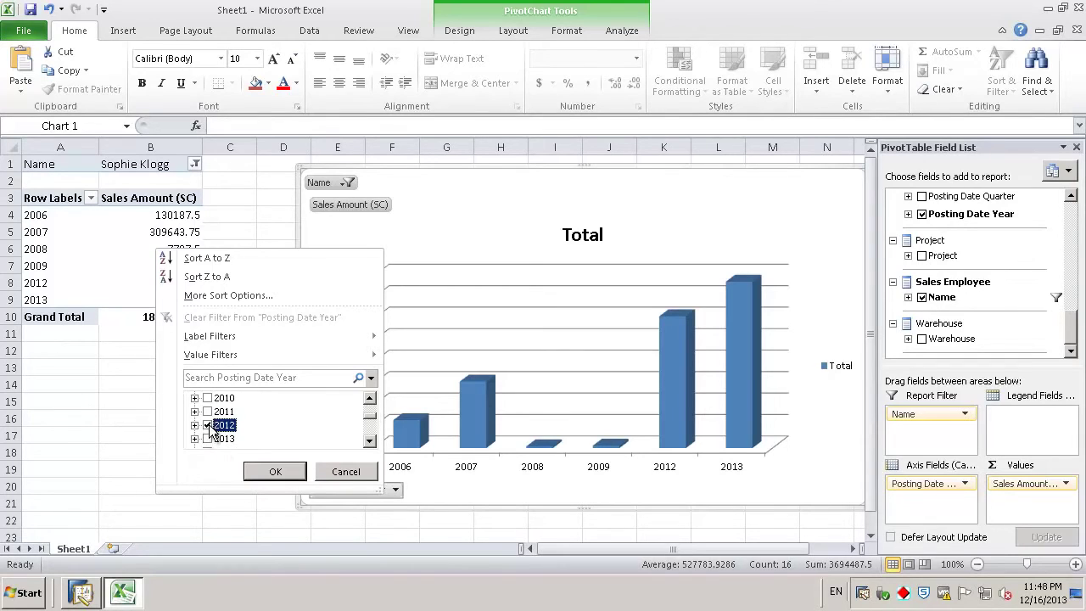
left_click(207, 439)
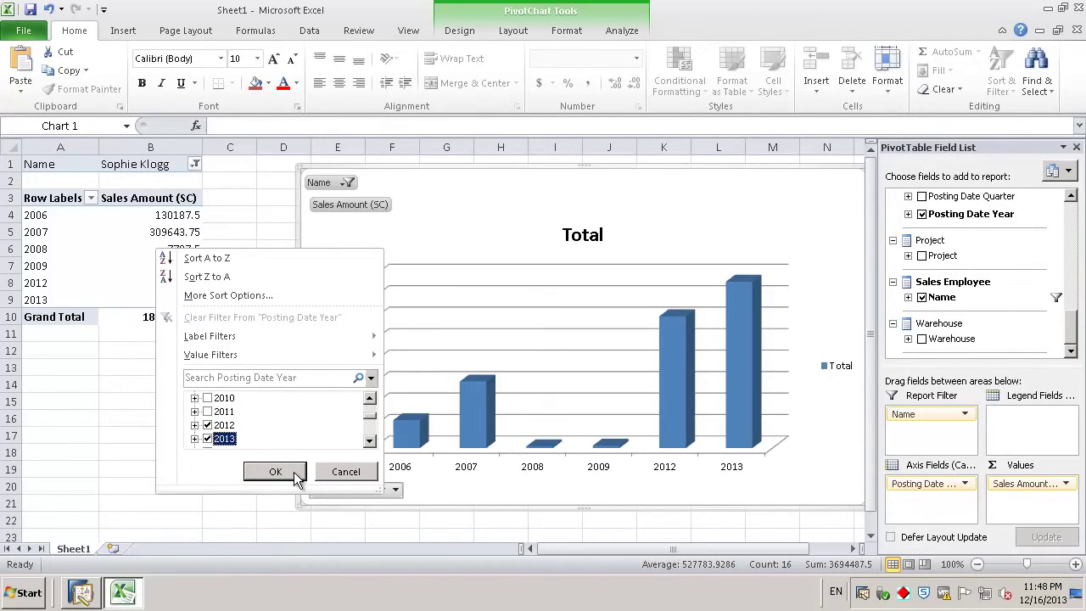
left_click(294, 472)
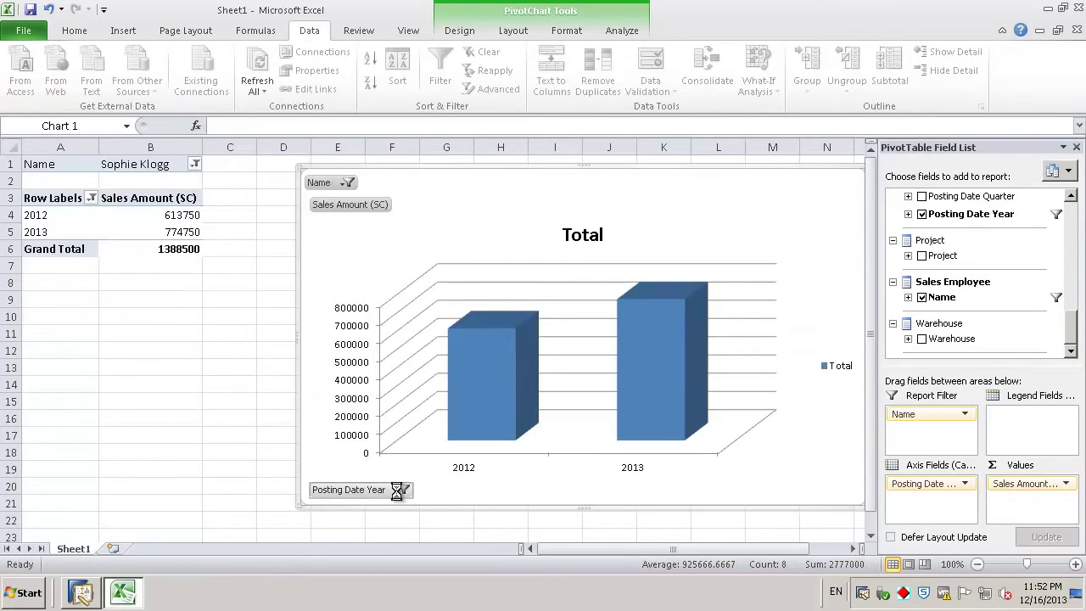
Reselect all years in the chart's Posting Date Year filter.
left_click(402, 490)
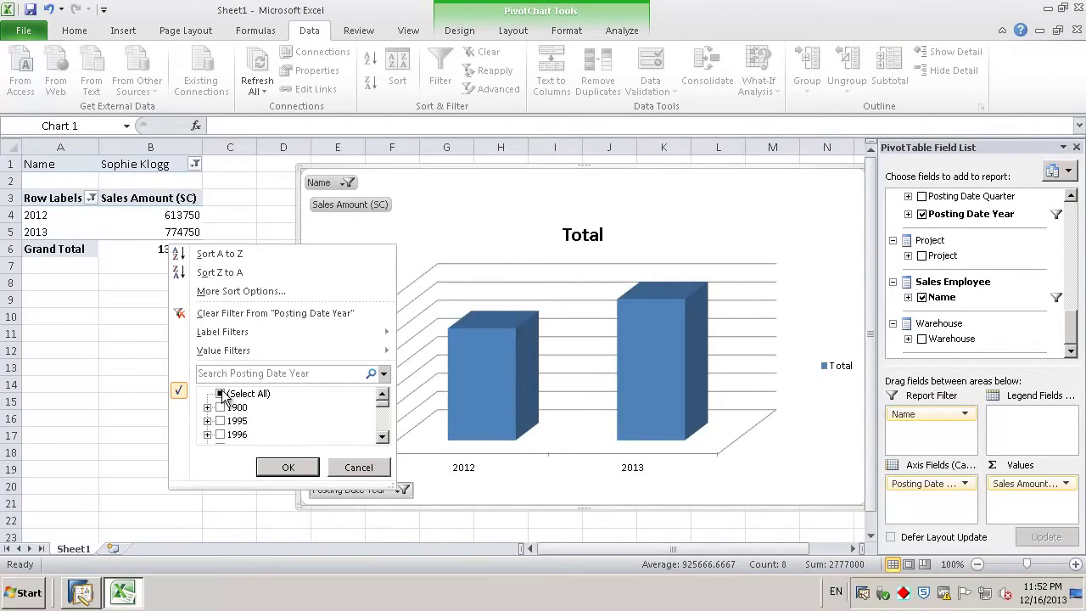
left_click(221, 393)
left_click(289, 468)
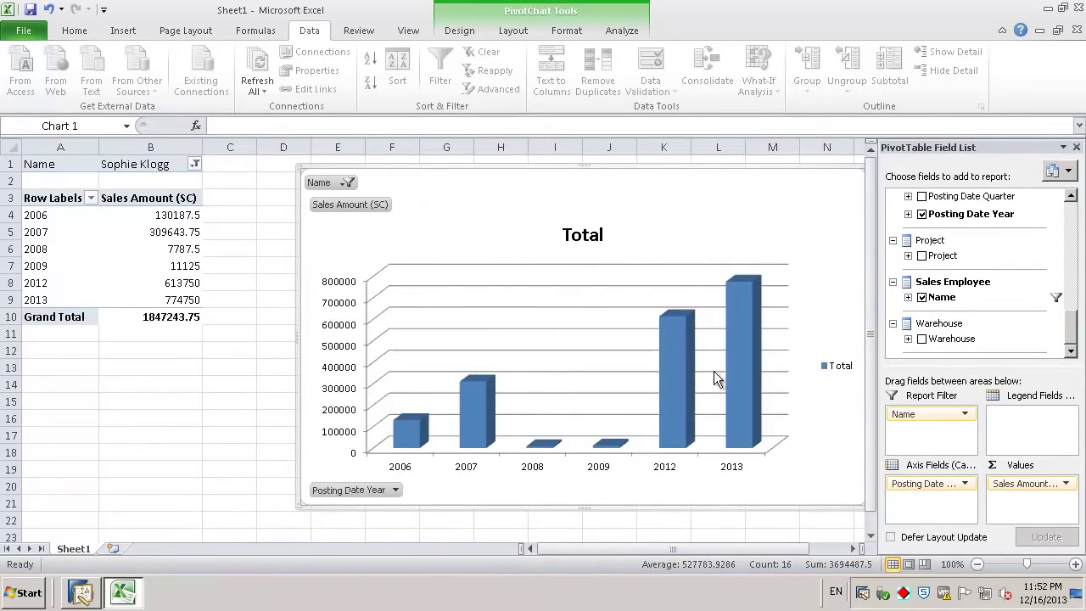
mouse_move(737, 355)
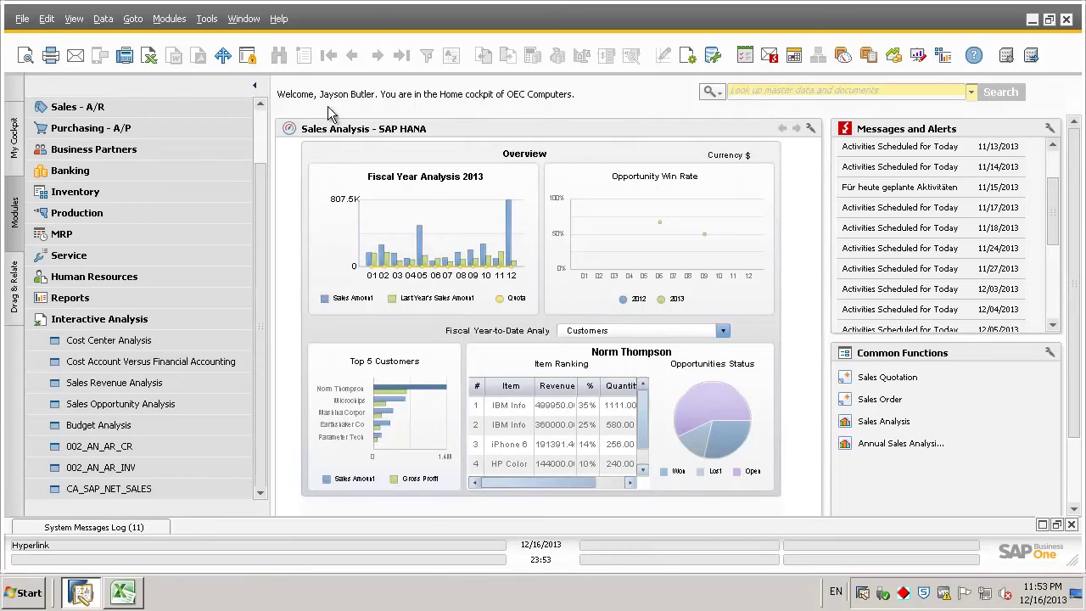
Switch to SAP Business One and start an A/R invoice for the first customer in the business partner list.
left_click(111, 104)
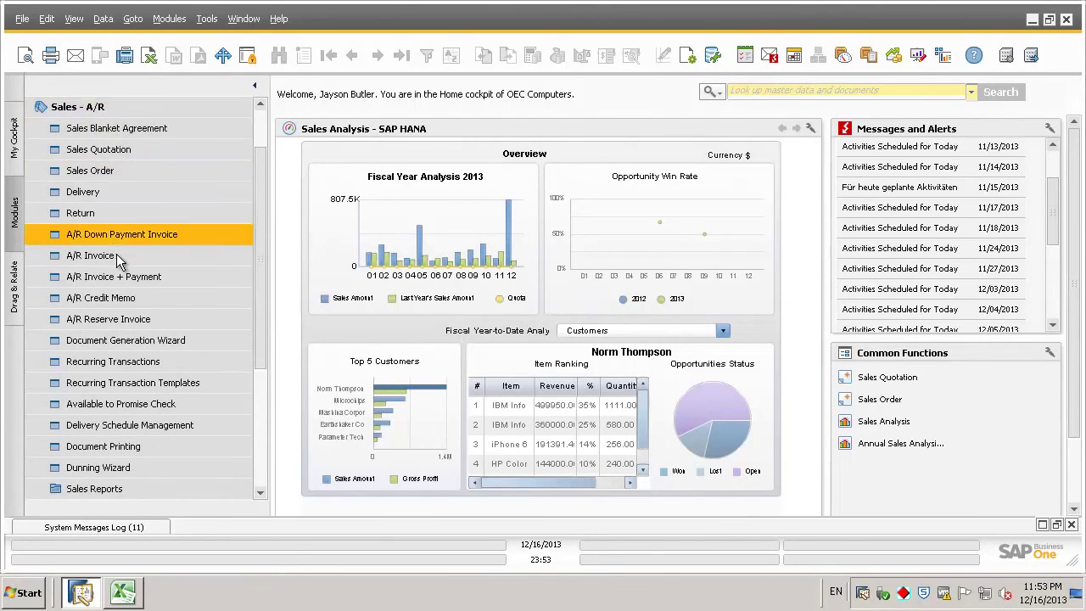
left_click(90, 256)
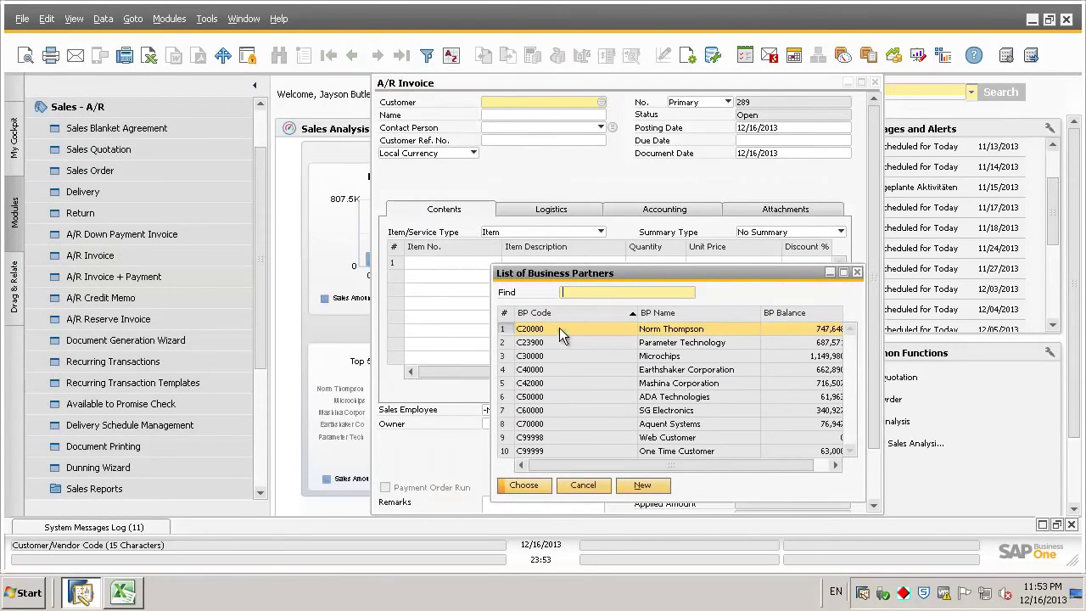
double_click(558, 331)
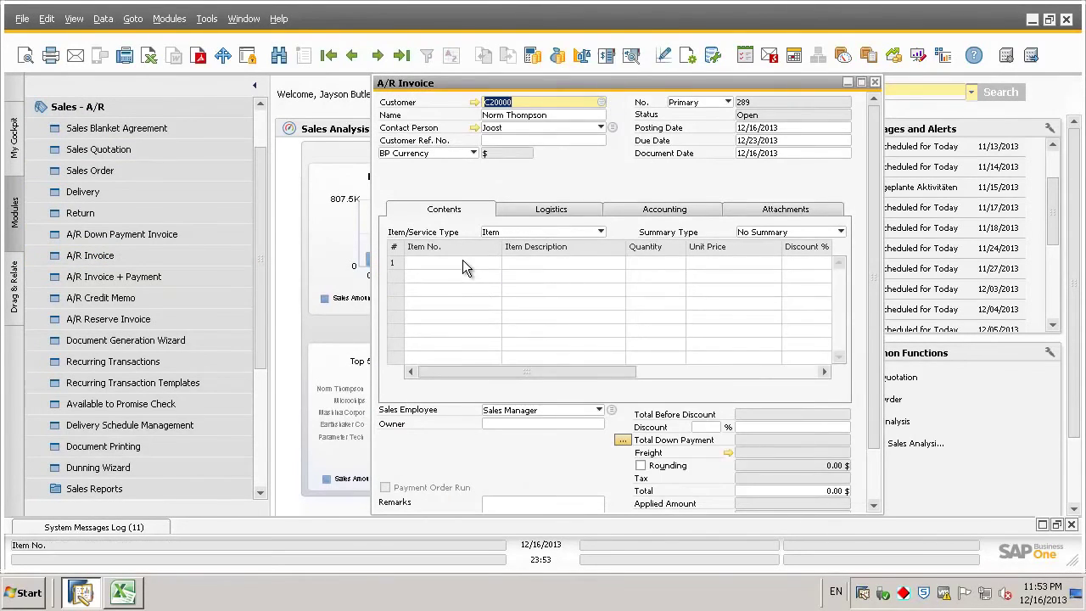
Add item A00004, HP Color Laser Jet 5, to the first invoice row with a quantity of 1,000.
left_click(465, 262)
left_click(496, 262)
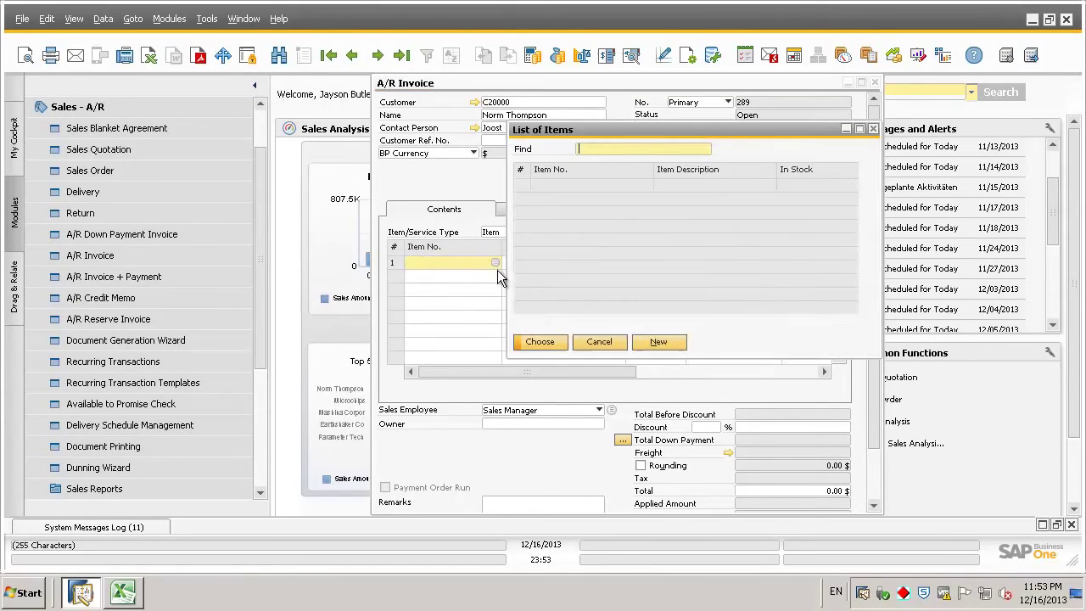
double_click(550, 227)
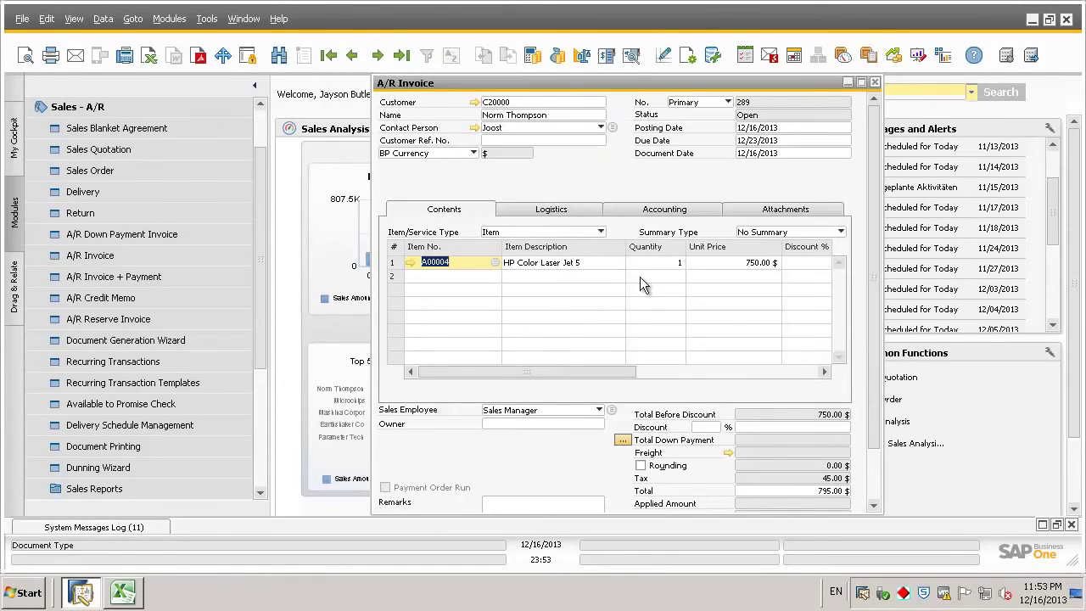
left_click(655, 263)
type("100")
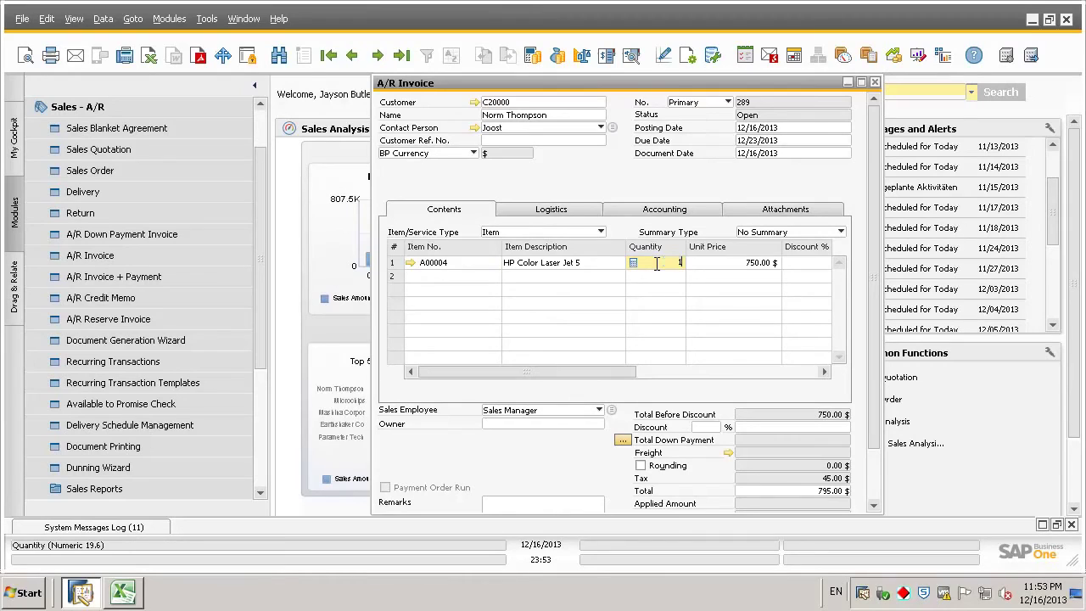
type("0")
Assign the invoice to the sales employee filtered in the pivot chart and apply the change to the existing rows.
left_click(568, 408)
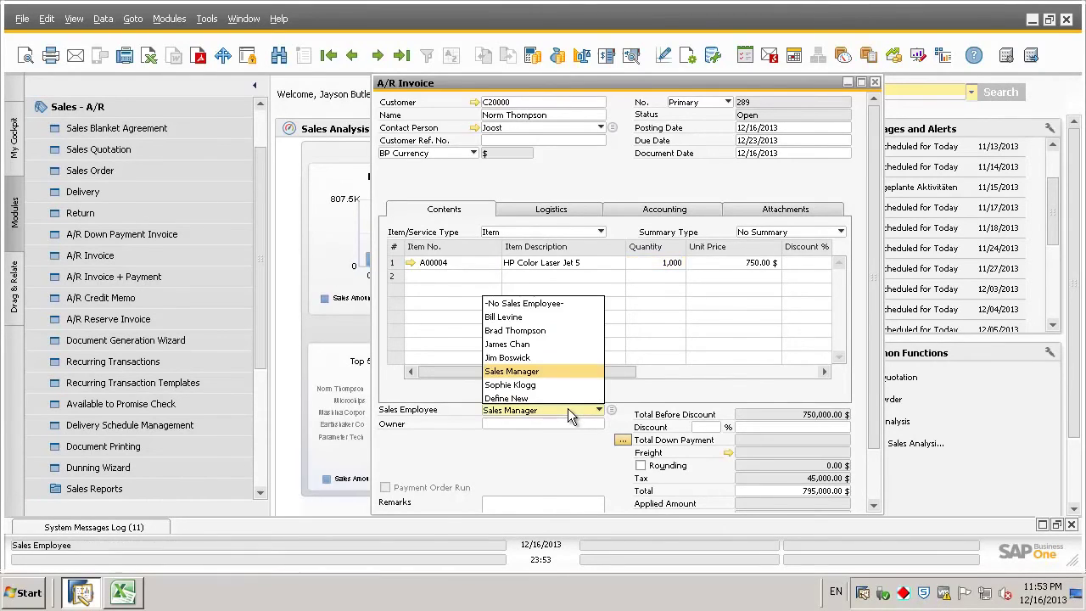
left_click(533, 384)
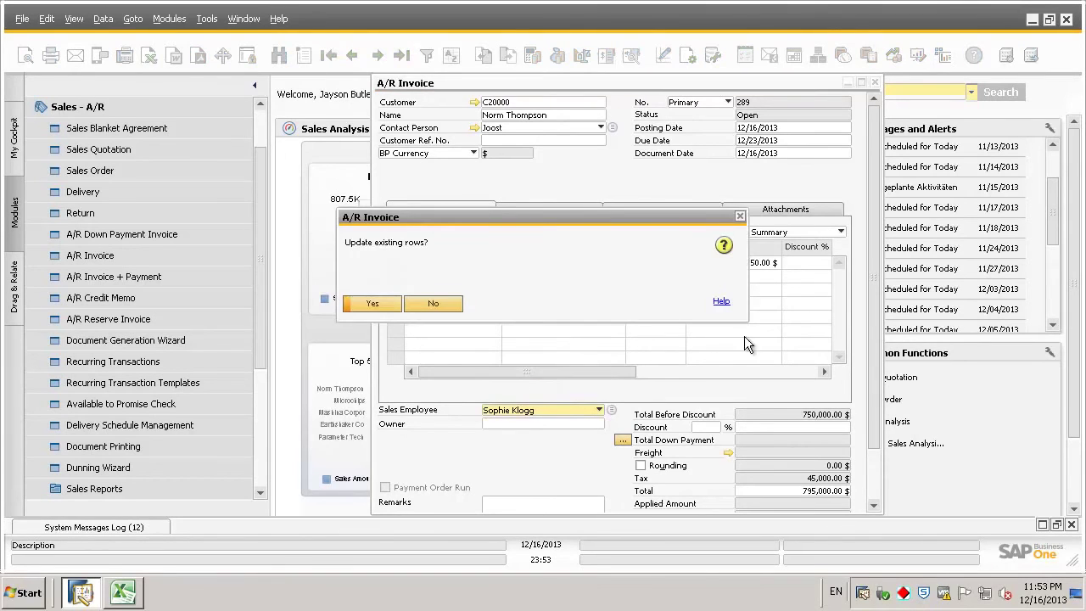
left_click(388, 304)
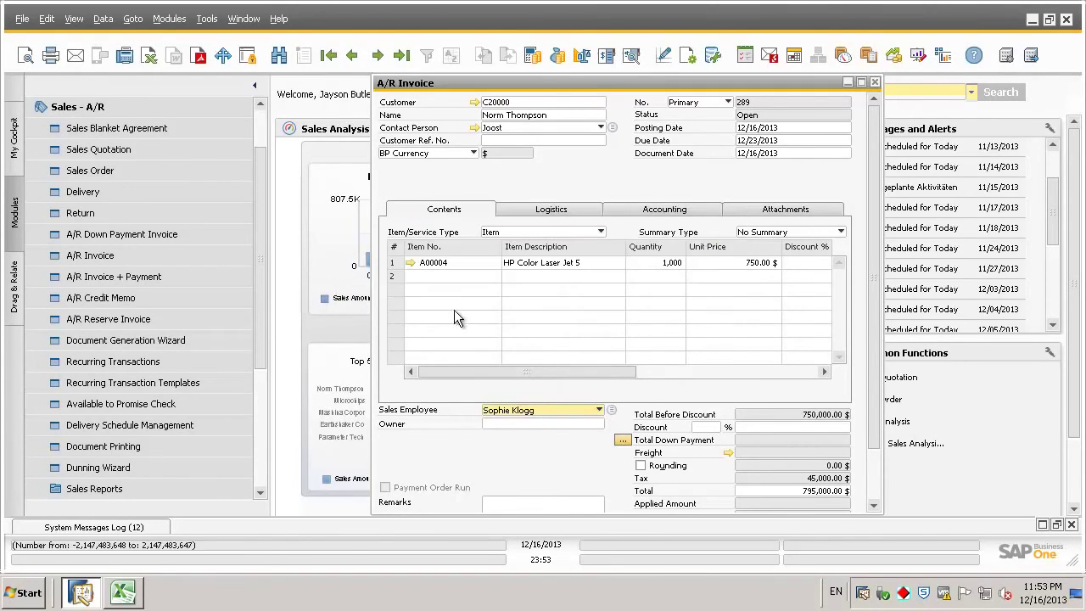
Add the A/R invoice to the system, accepting the confirmation prompts.
scroll(875, 363, "down", 2)
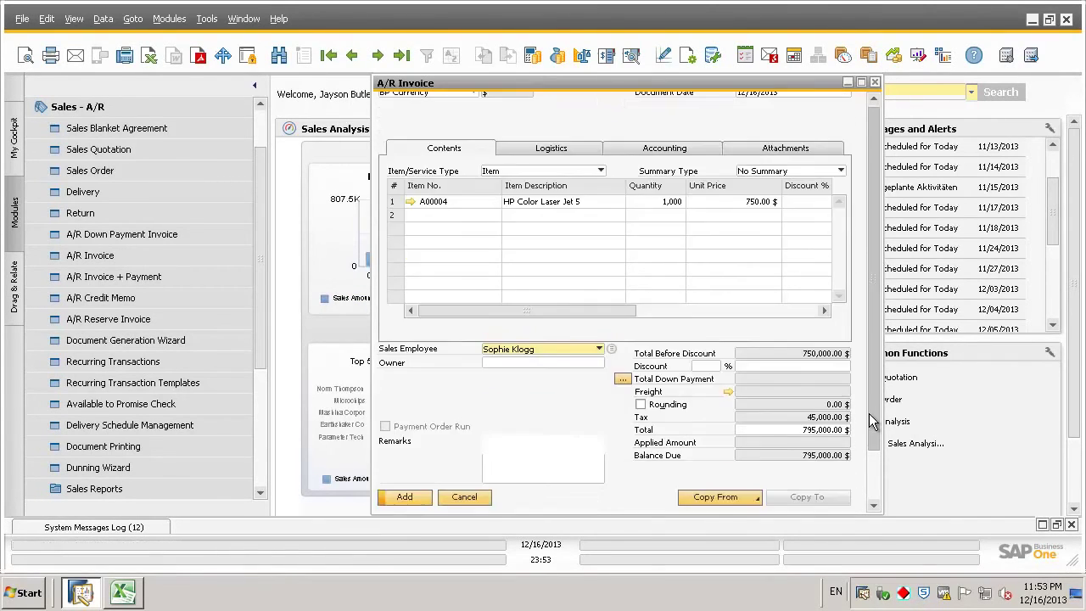
left_click(404, 500)
left_click(370, 304)
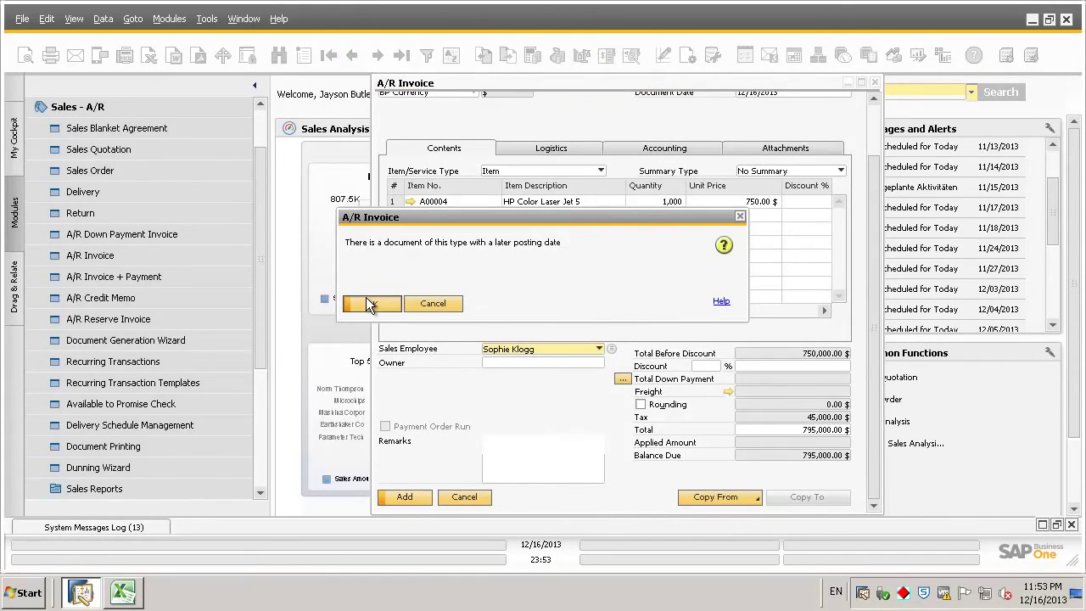
left_click(369, 305)
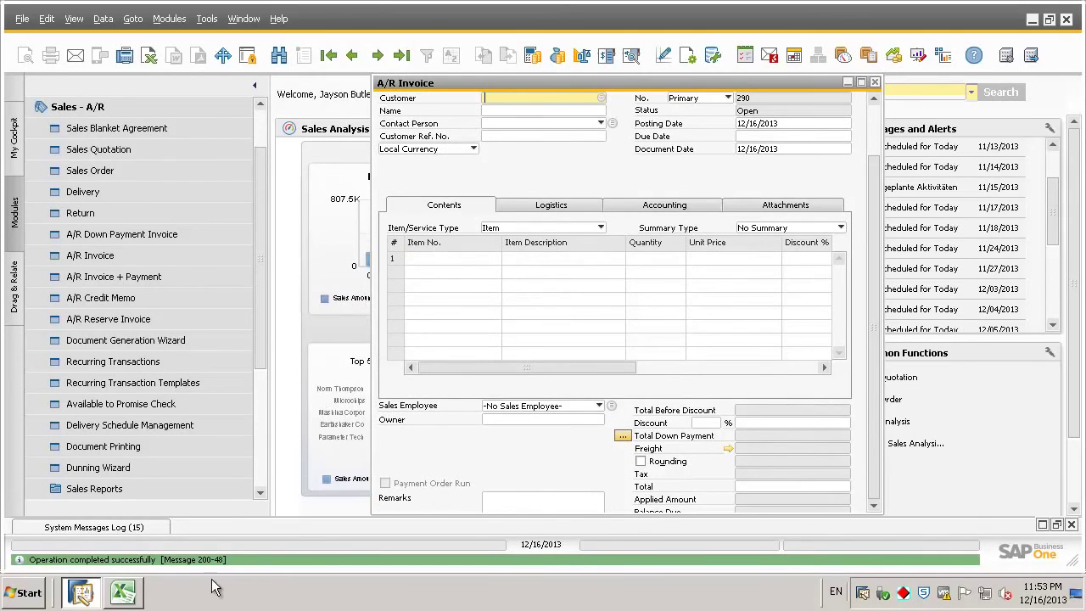
Switch to the Excel workbook and refresh the pivot data to include the new invoice.
left_click(124, 594)
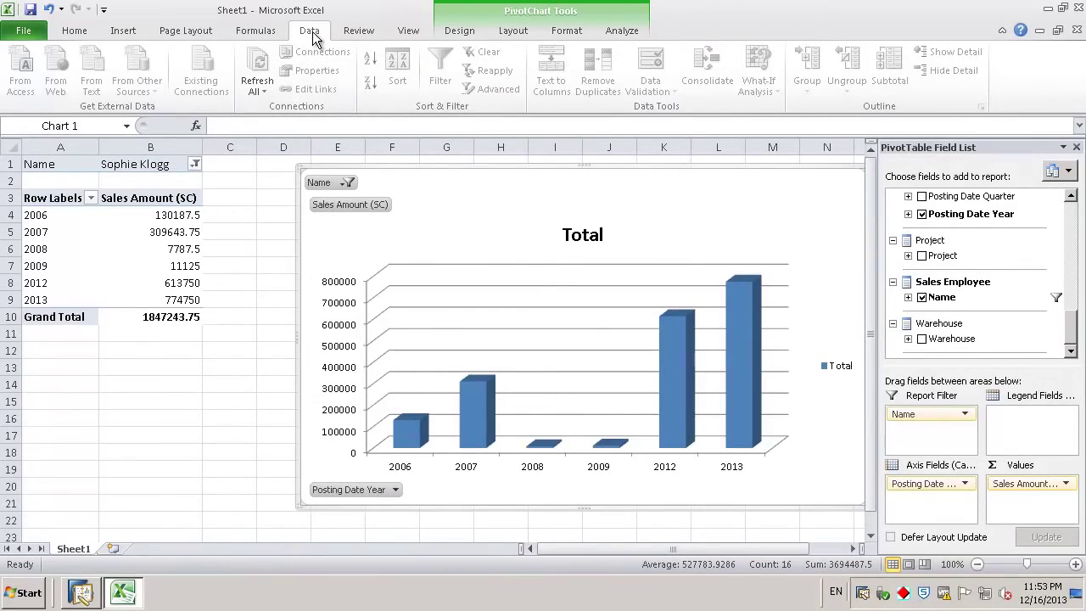
left_click(258, 88)
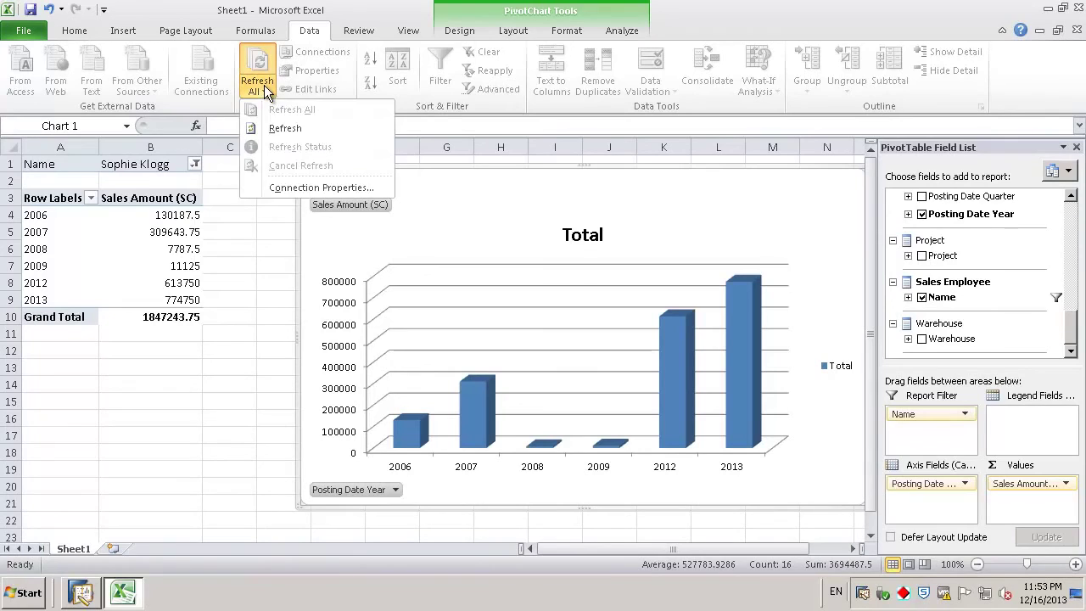
left_click(285, 129)
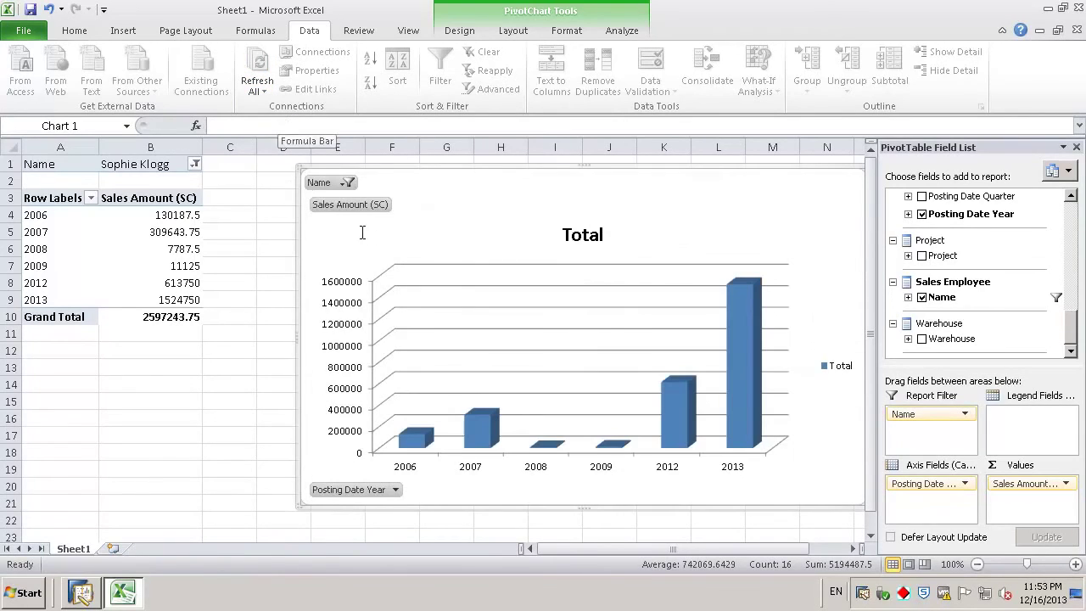
mouse_move(738, 326)
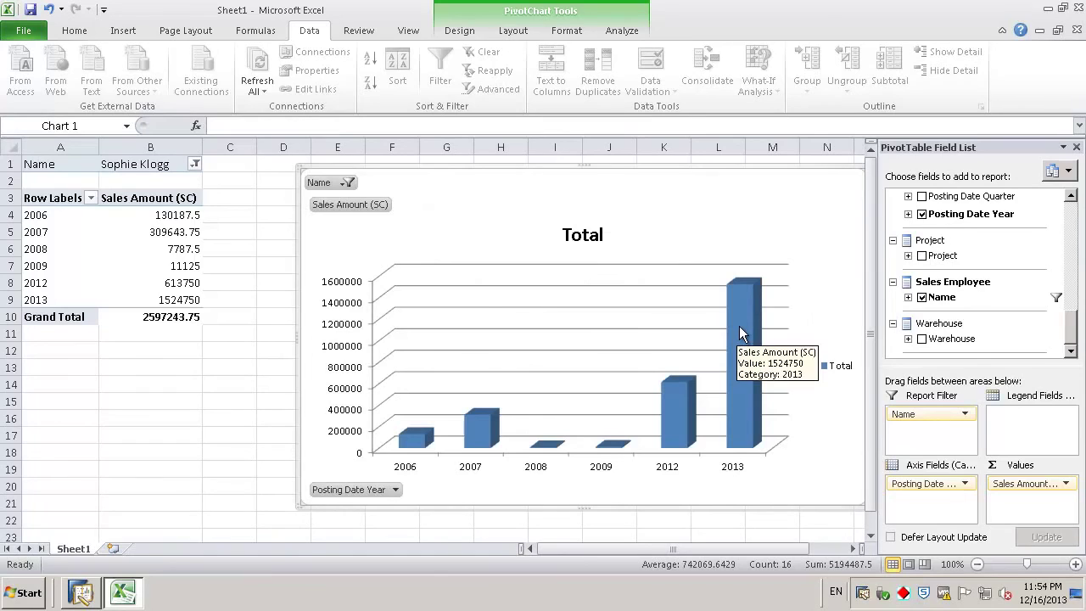